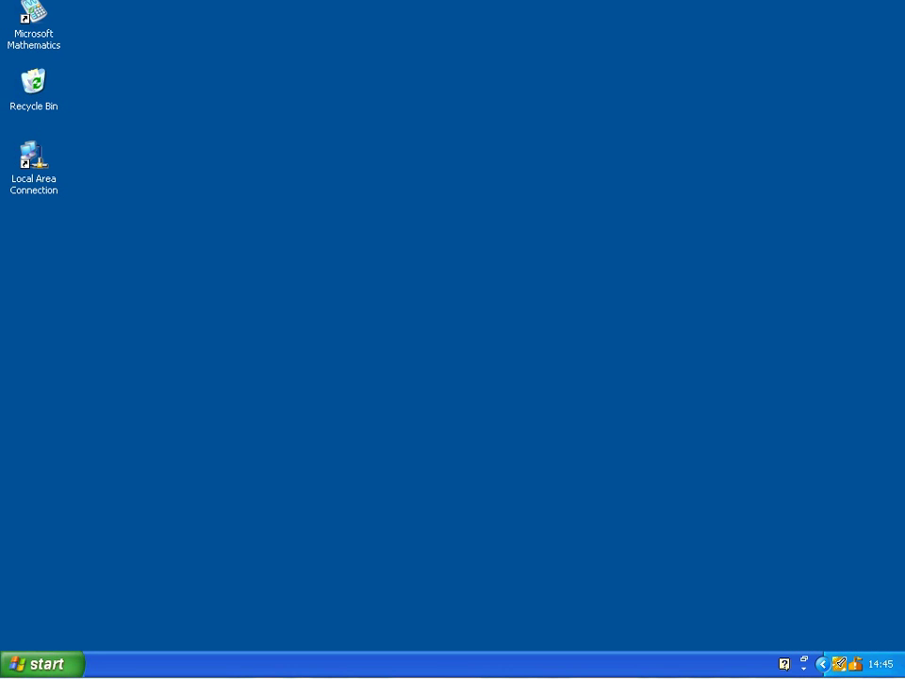
Open the Dortmund Data Bank, search for trichloromethane by name, and add Chloroform to the query system.
{"action": "left_click", "coordinate": [839, 666]}
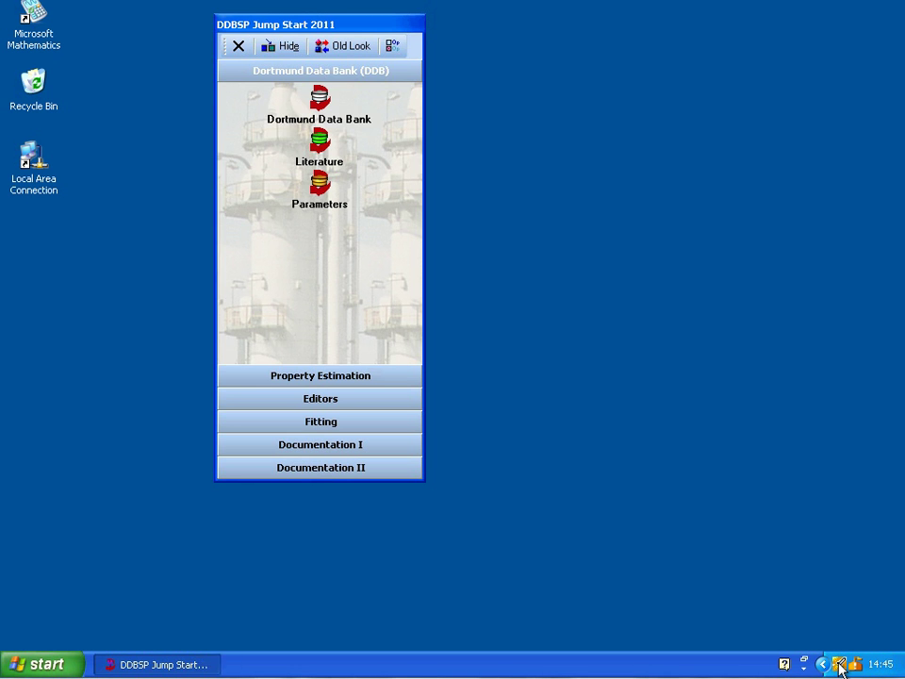
{"action": "left_click", "coordinate": [323, 104]}
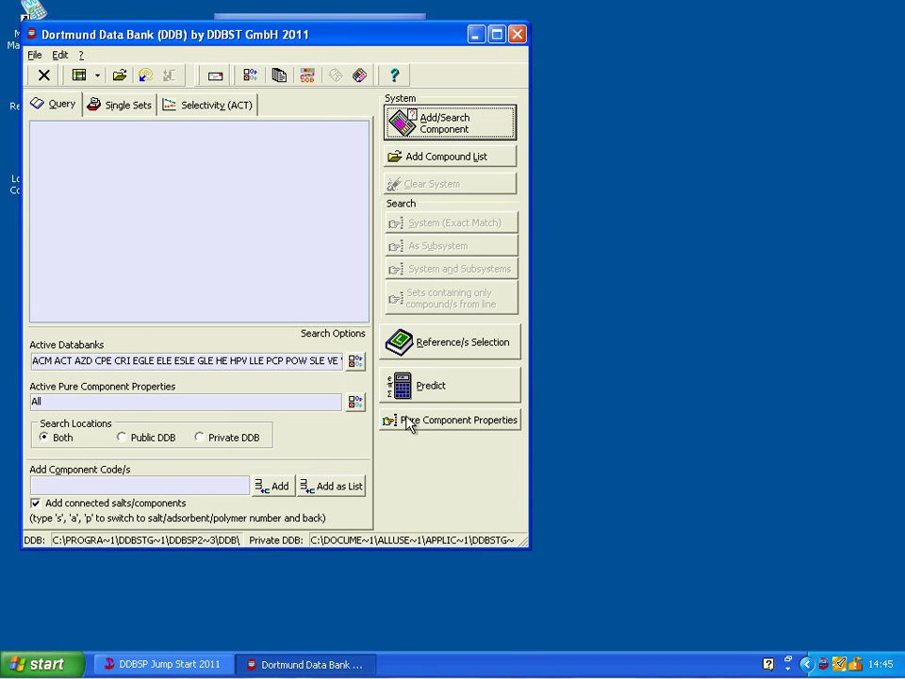
{"action": "left_click", "coordinate": [449, 123]}
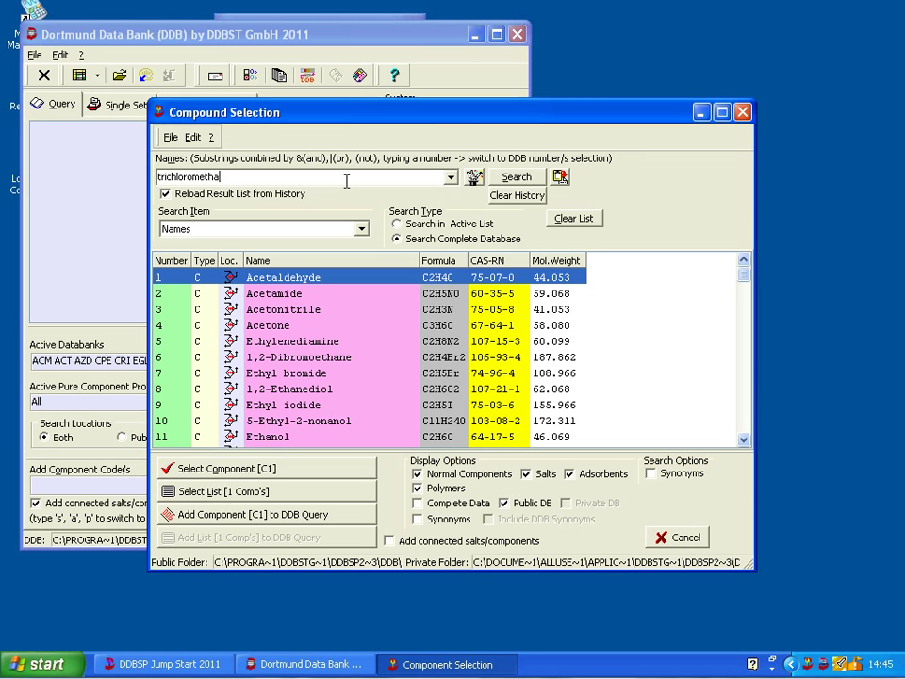
{"action": "key", "text": "Return"}
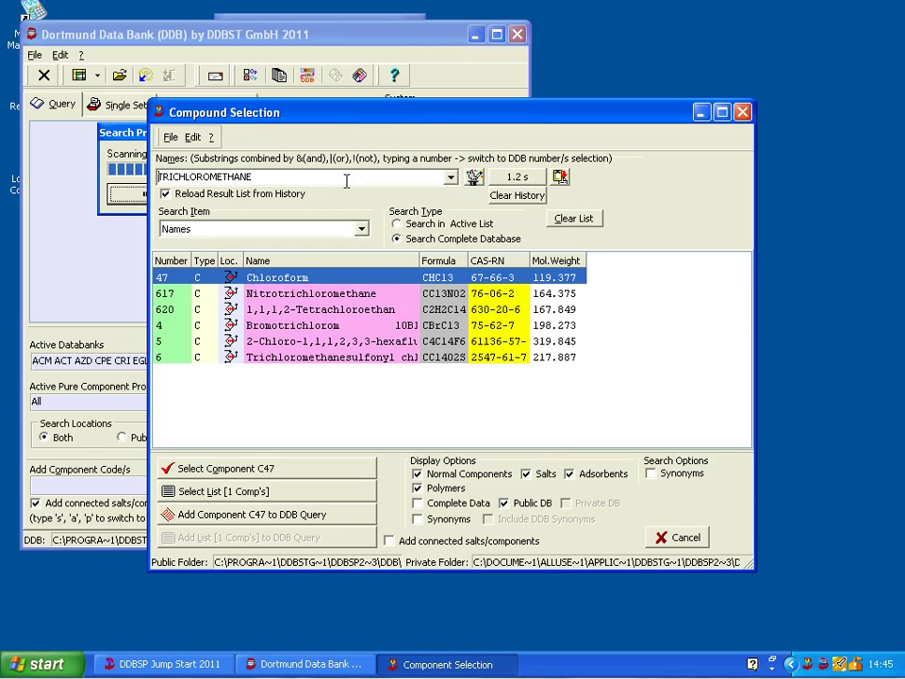
{"action": "left_click_drag", "start_coordinate": [289, 277], "coordinate": [302, 280]}
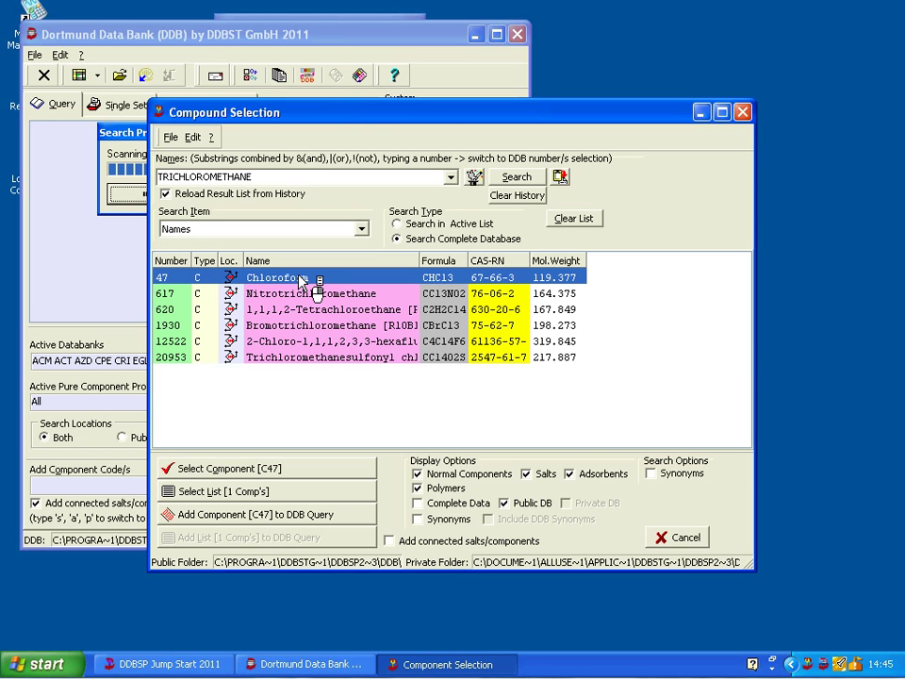
{"action": "left_click_drag", "start_coordinate": [298, 276], "coordinate": [298, 283]}
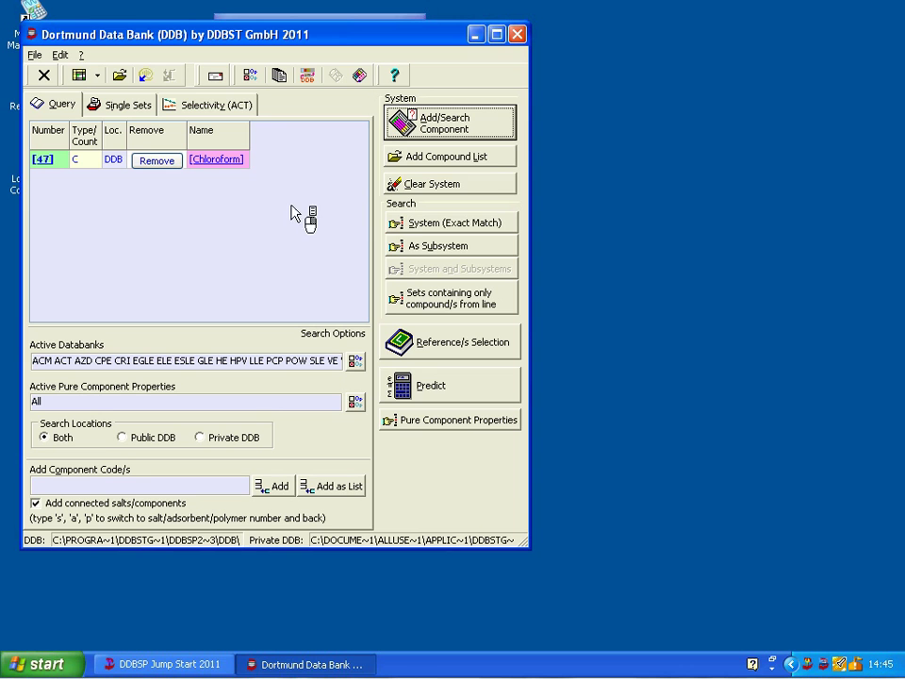
Run an exact-match search for the chloroform system, hide empty sets in the results, and maximize the result window.
{"action": "left_click", "coordinate": [412, 222]}
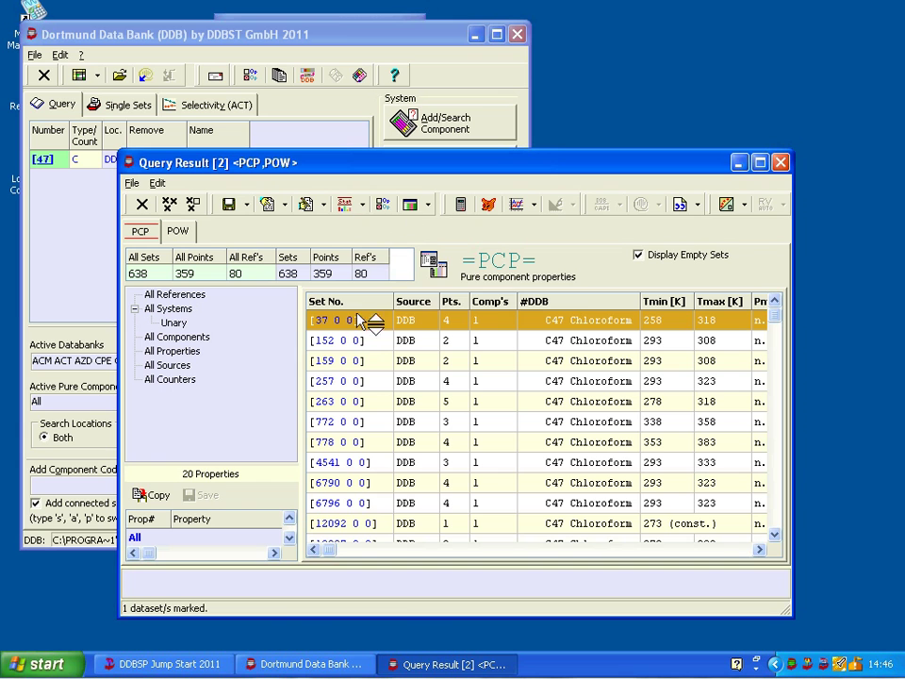
{"action": "mouse_move", "coordinate": [361, 323]}
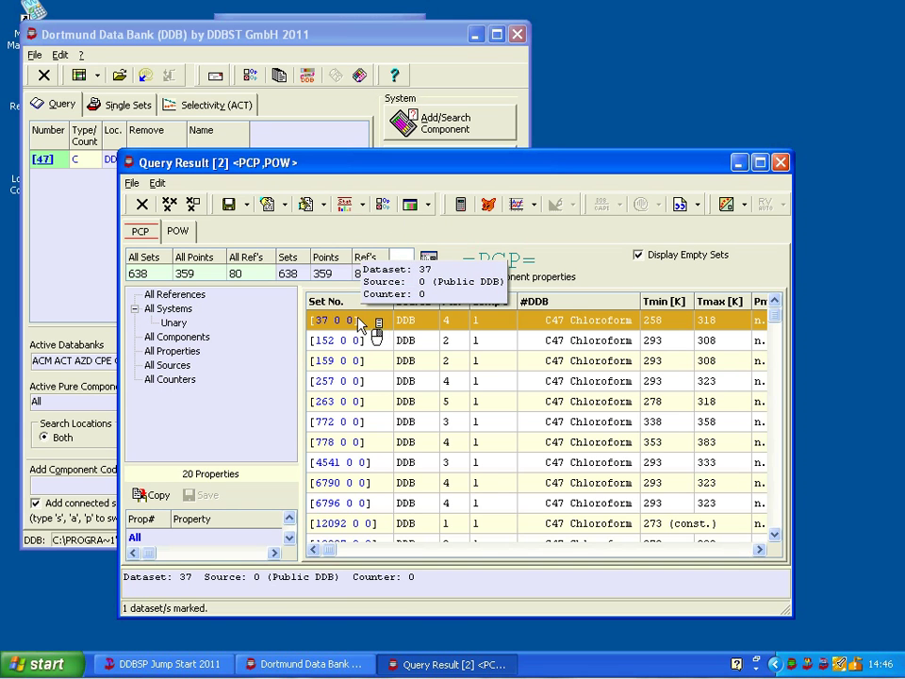
{"action": "left_click", "coordinate": [174, 236]}
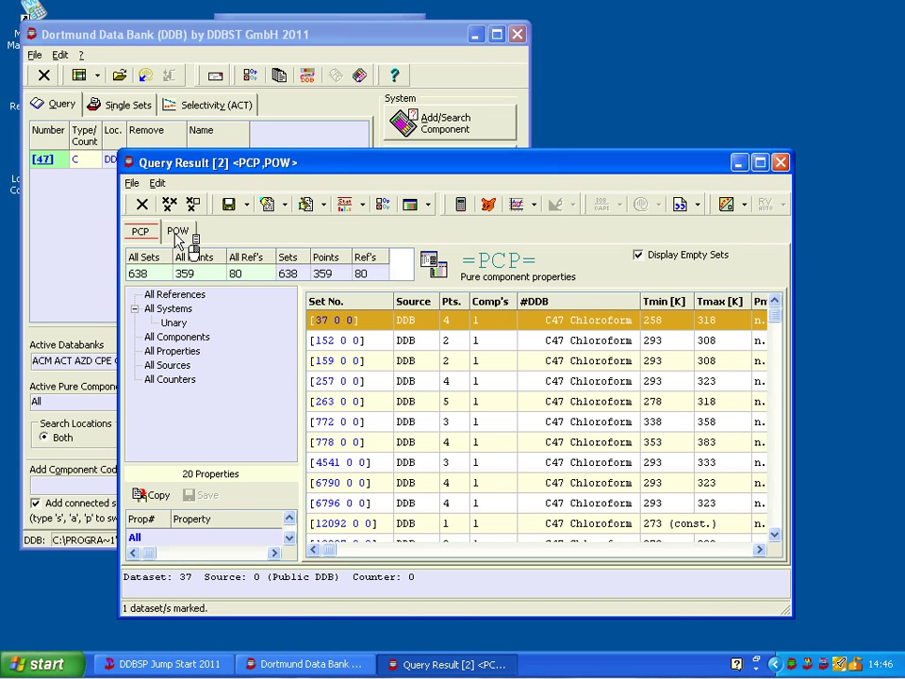
{"action": "left_click", "coordinate": [638, 256]}
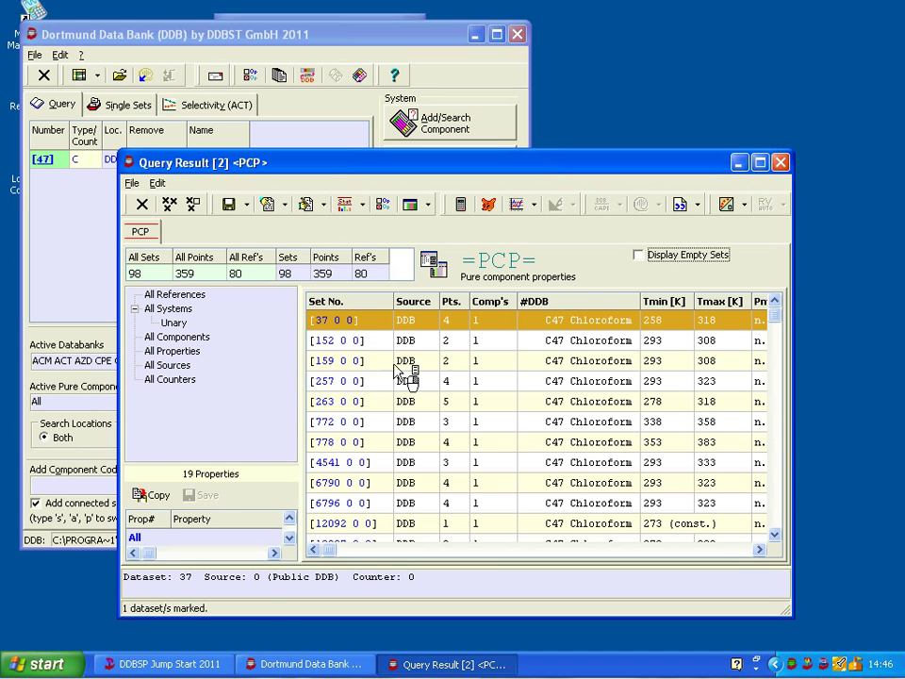
{"action": "left_click", "coordinate": [760, 164]}
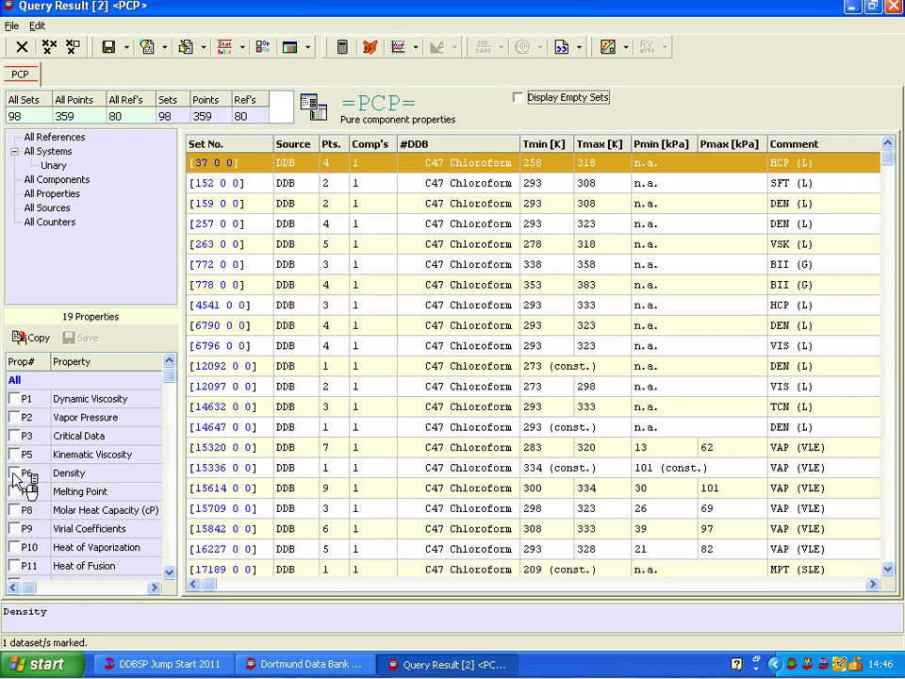
Filter the pure component results to Vapor Pressure and load all listed chloroform datasets into the equation fit program.
{"action": "left_click", "coordinate": [14, 418]}
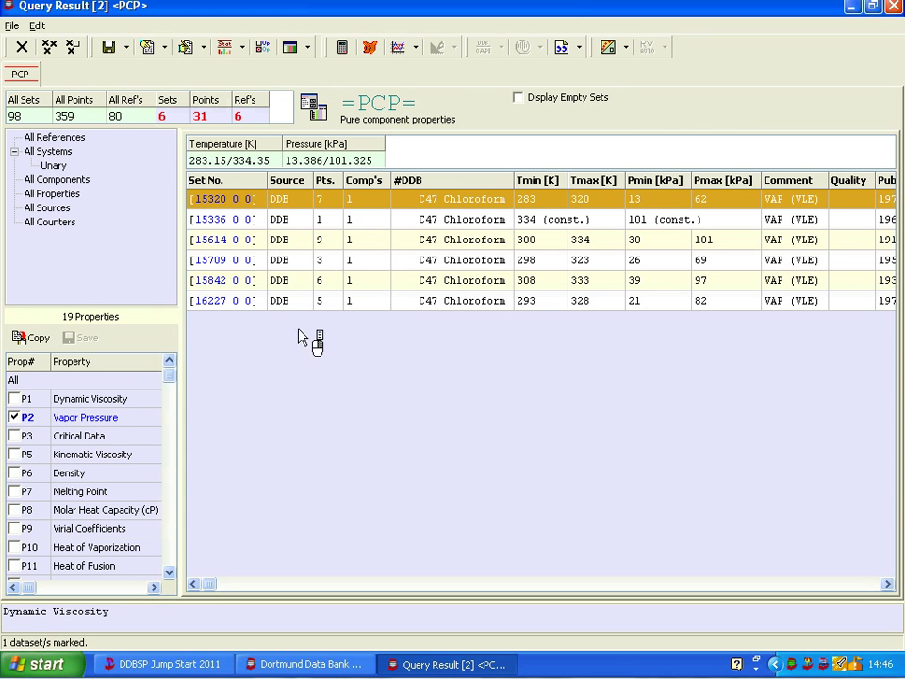
{"action": "left_click", "coordinate": [379, 301], "text": "shift"}
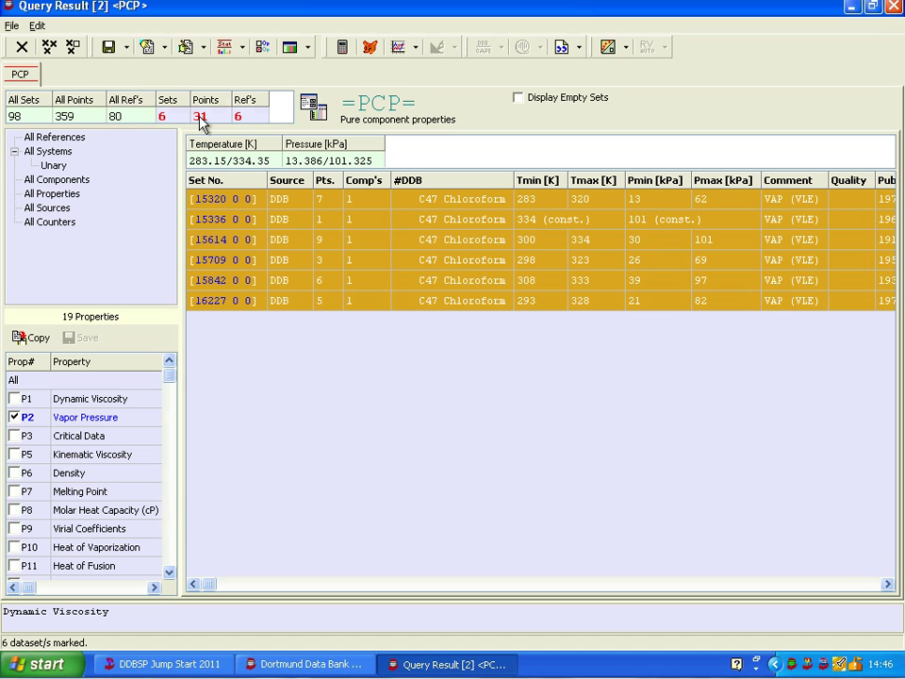
{"action": "left_click", "coordinate": [343, 49]}
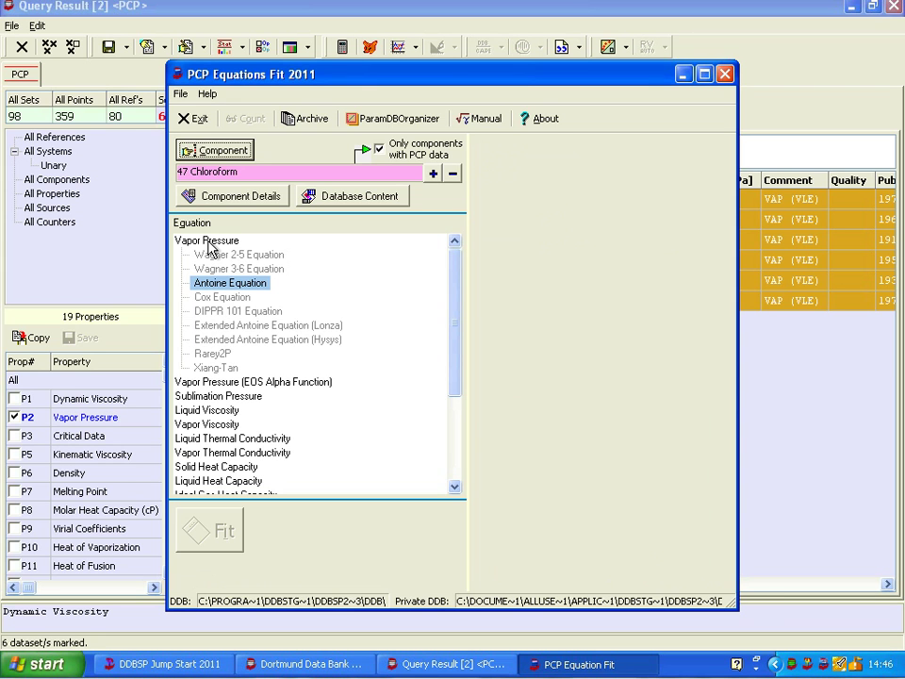
Fit the Antoine equation to the loaded chloroform vapor pressure points using the default objective function.
{"action": "left_click", "coordinate": [213, 283]}
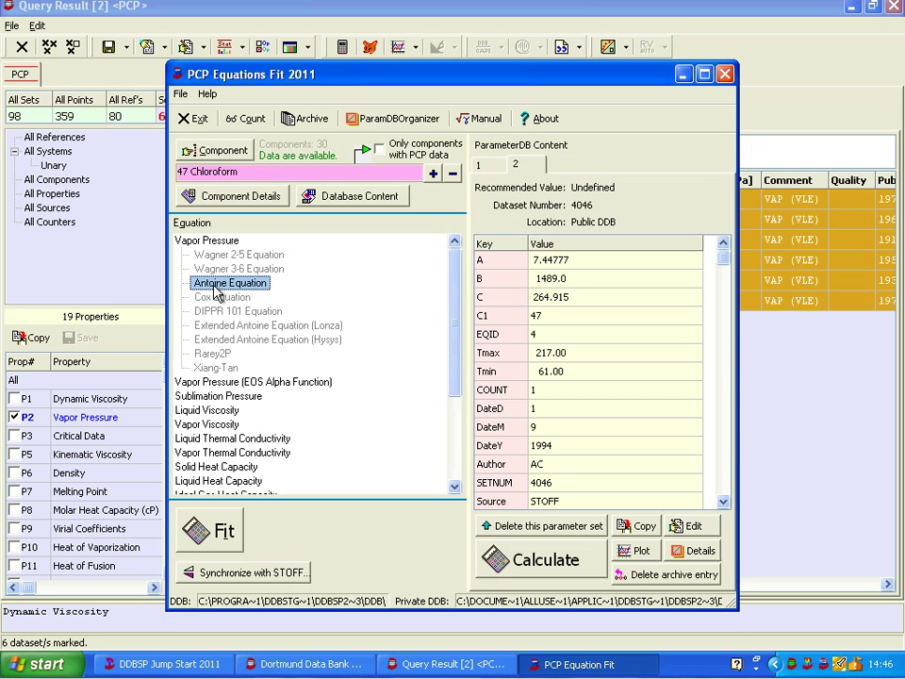
{"action": "left_click", "coordinate": [213, 534]}
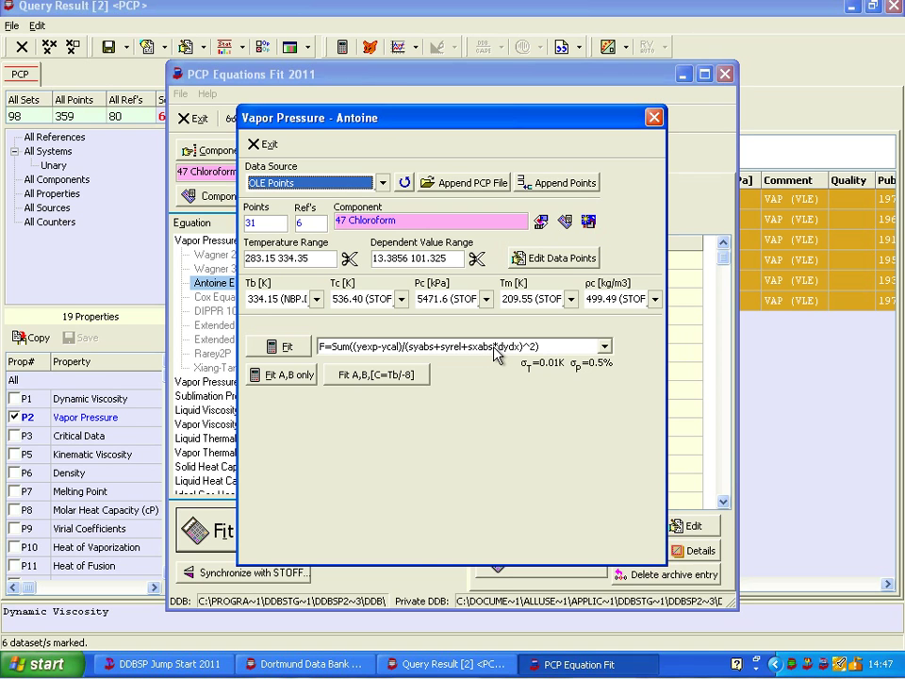
{"action": "left_click", "coordinate": [304, 349]}
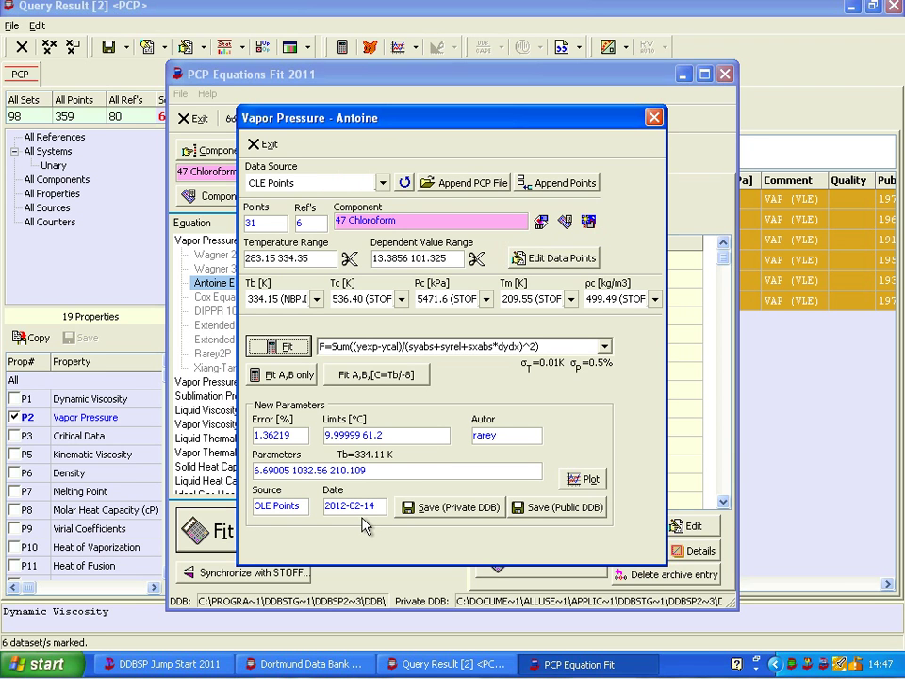
Plot the Antoine fit, hide the melting point in the x vs. y diagram, and examine the 1/x vs. log(y) and relative deviation diagrams.
{"action": "left_click", "coordinate": [592, 480]}
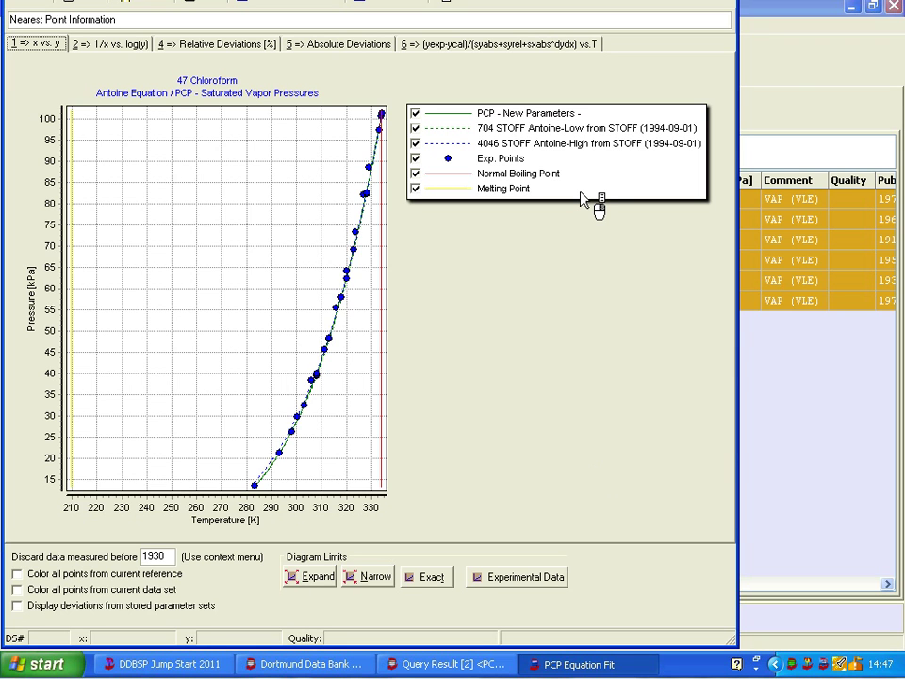
{"action": "left_click", "coordinate": [581, 192]}
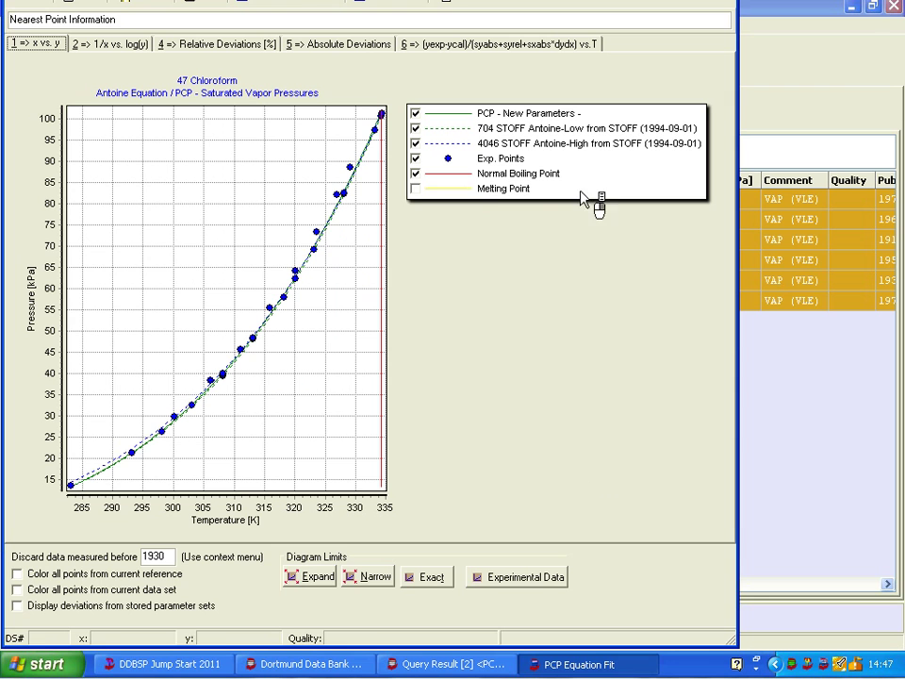
{"action": "left_click", "coordinate": [416, 188]}
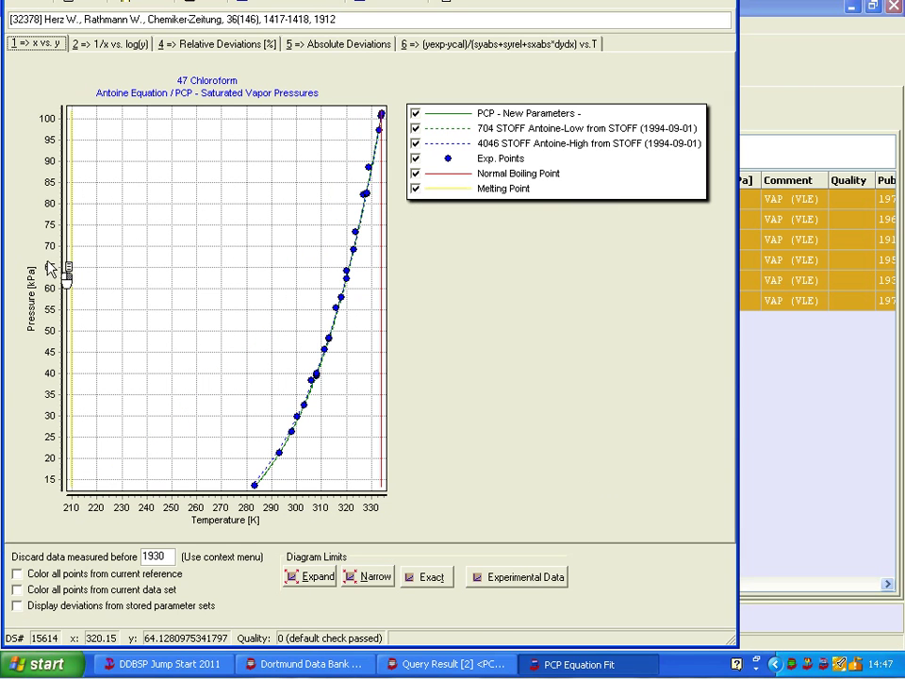
{"action": "left_click", "coordinate": [418, 189]}
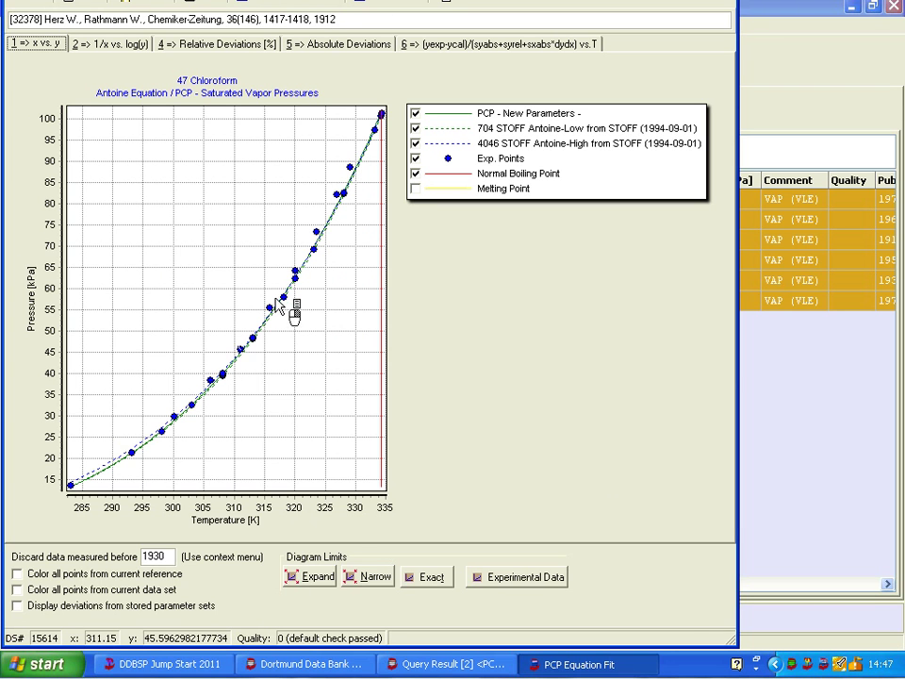
{"action": "left_click", "coordinate": [132, 44]}
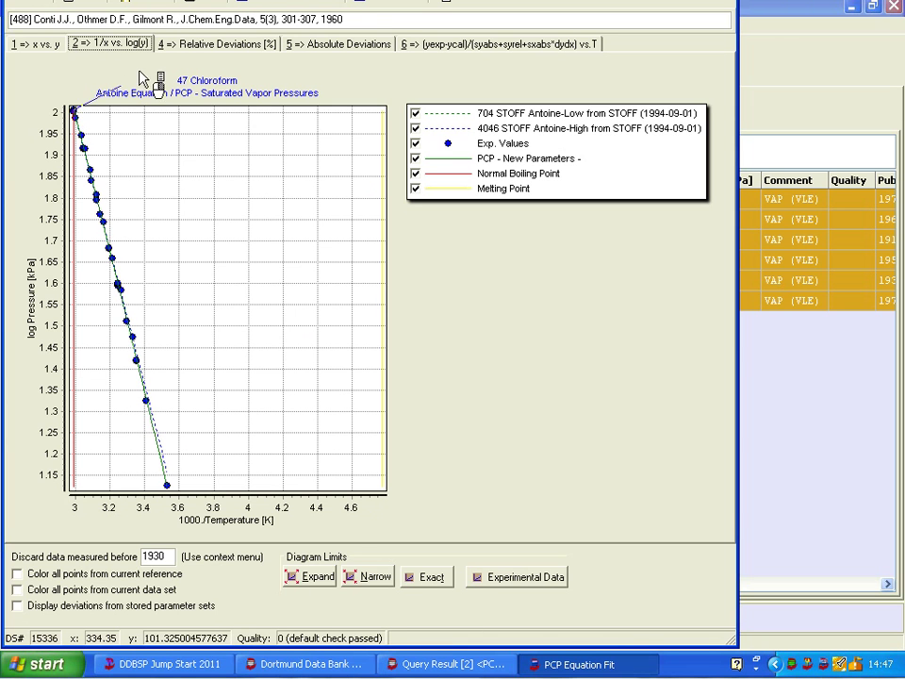
{"action": "left_click", "coordinate": [206, 45]}
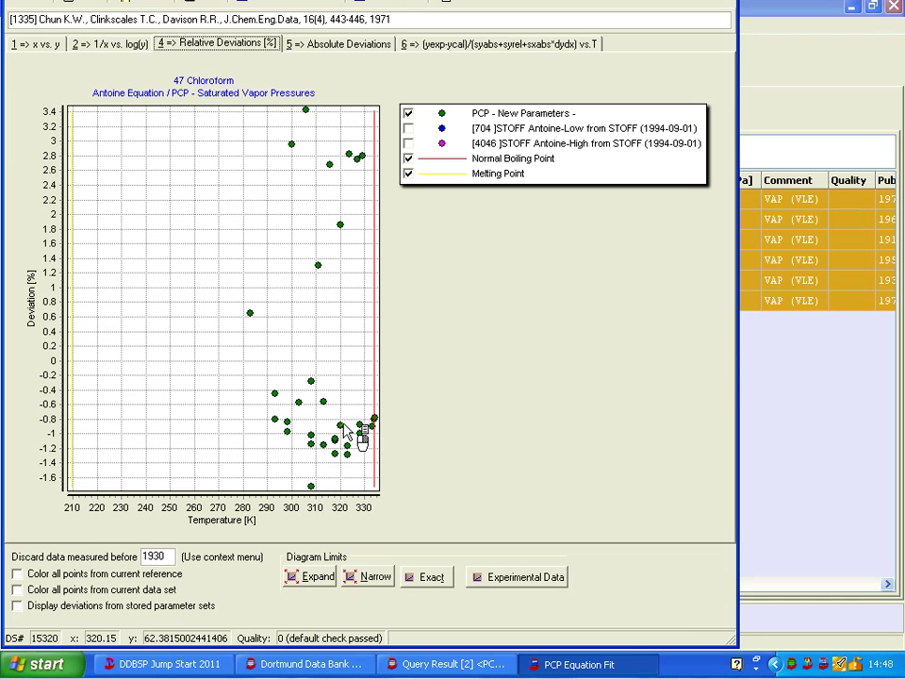
Exclude all points from the 1912 Chemiker-Zeitung reference and refit the Antoine parameters.
{"action": "right_click", "coordinate": [342, 289]}
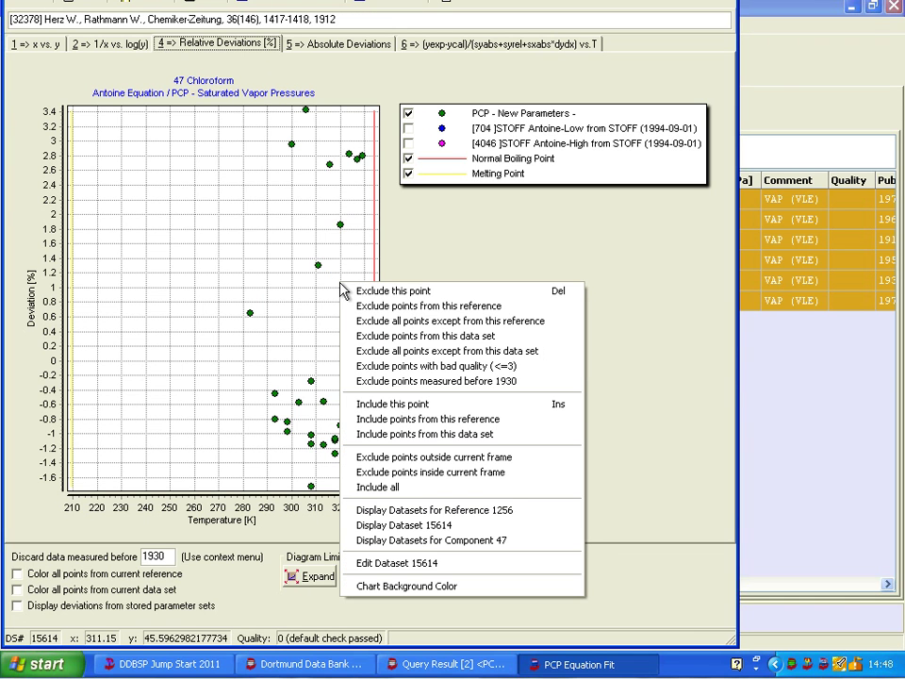
{"action": "left_click", "coordinate": [396, 308]}
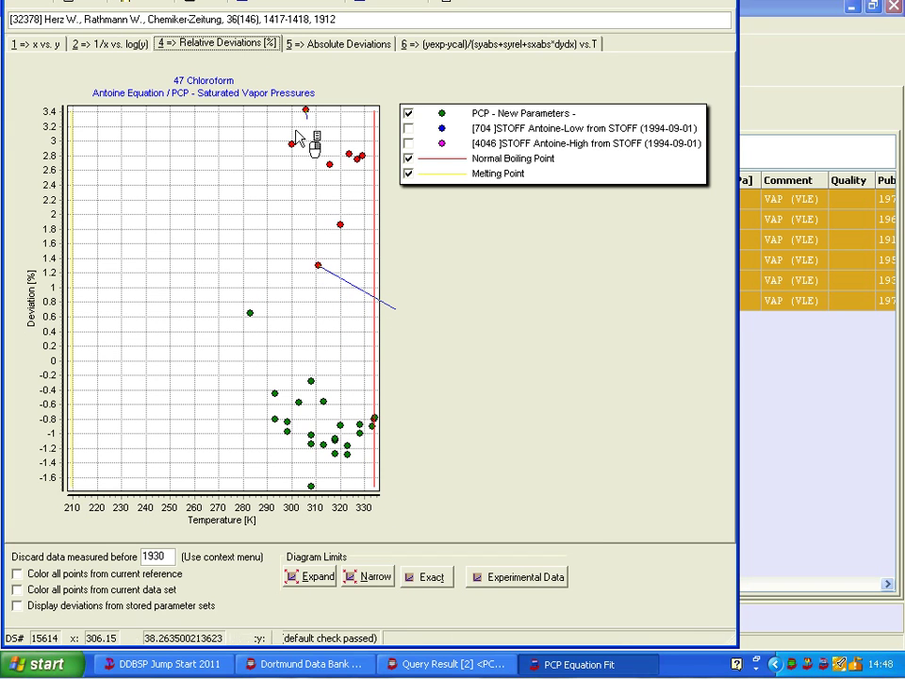
{"action": "left_click", "coordinate": [74, 4]}
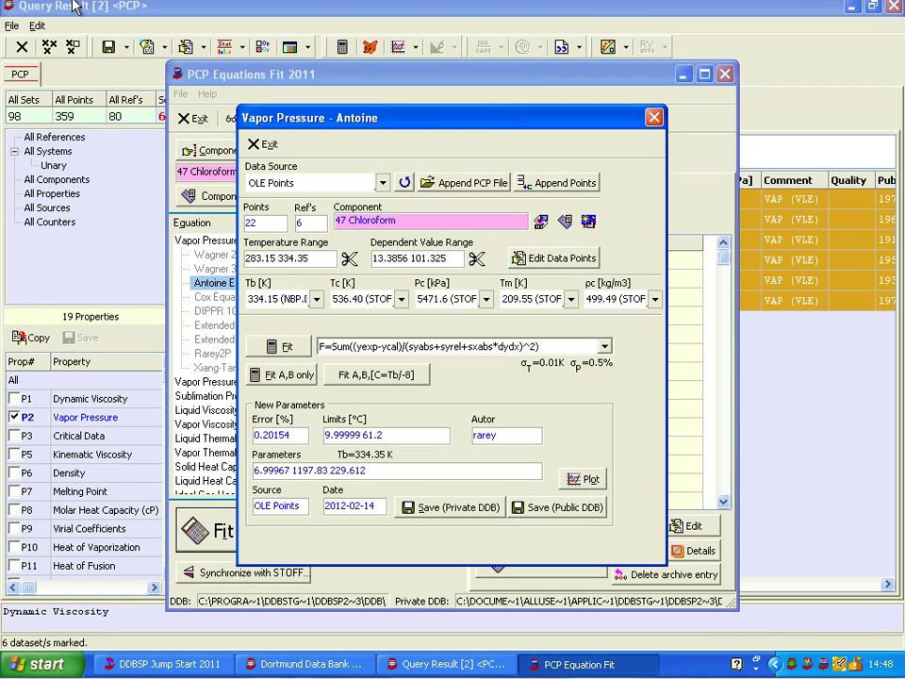
Plot the refitted Antoine equation and examine its pressure curves and the relative, absolute and weighted deviation diagrams against the excluded points.
{"action": "left_click", "coordinate": [586, 480]}
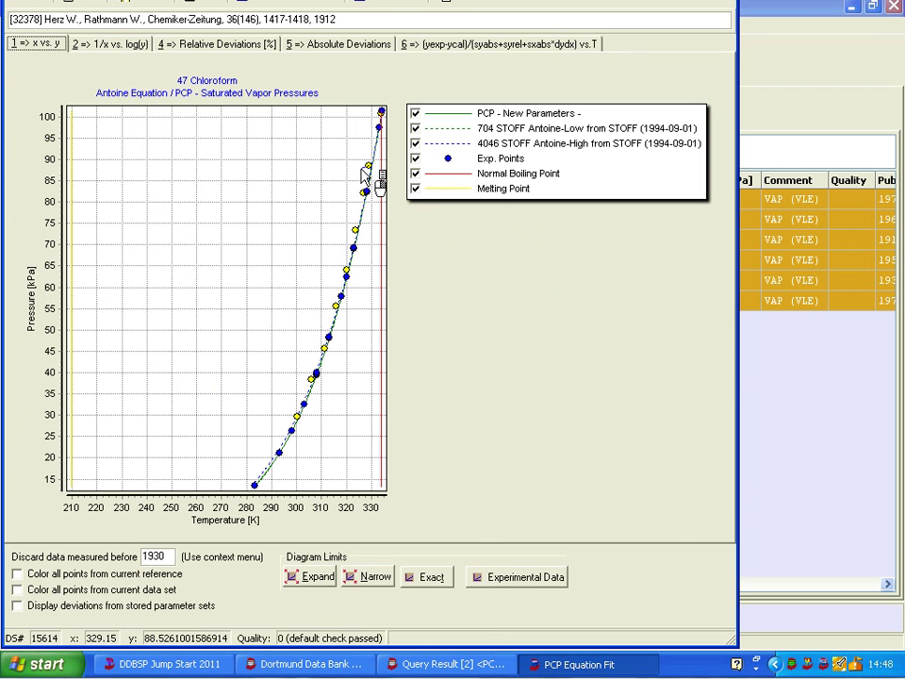
{"action": "left_click", "coordinate": [415, 189]}
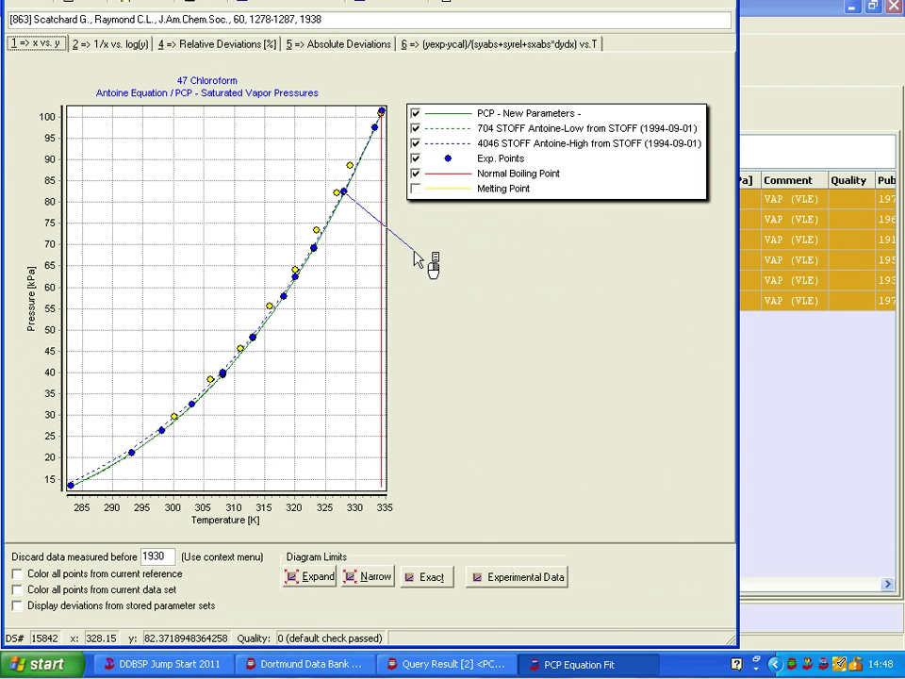
{"action": "left_click", "coordinate": [100, 44]}
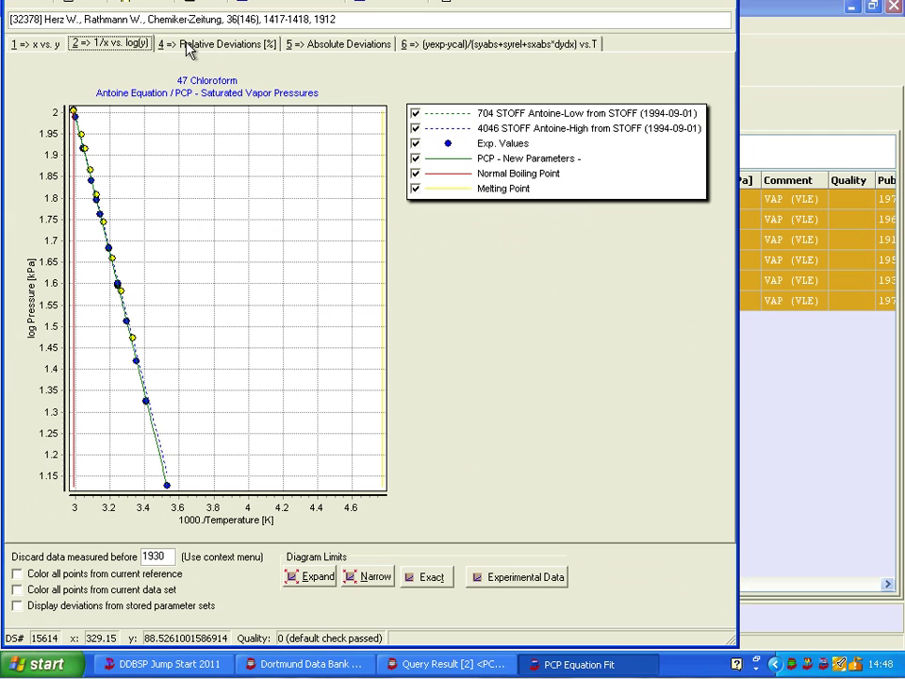
{"action": "left_click", "coordinate": [415, 189]}
{"action": "left_click", "coordinate": [235, 45]}
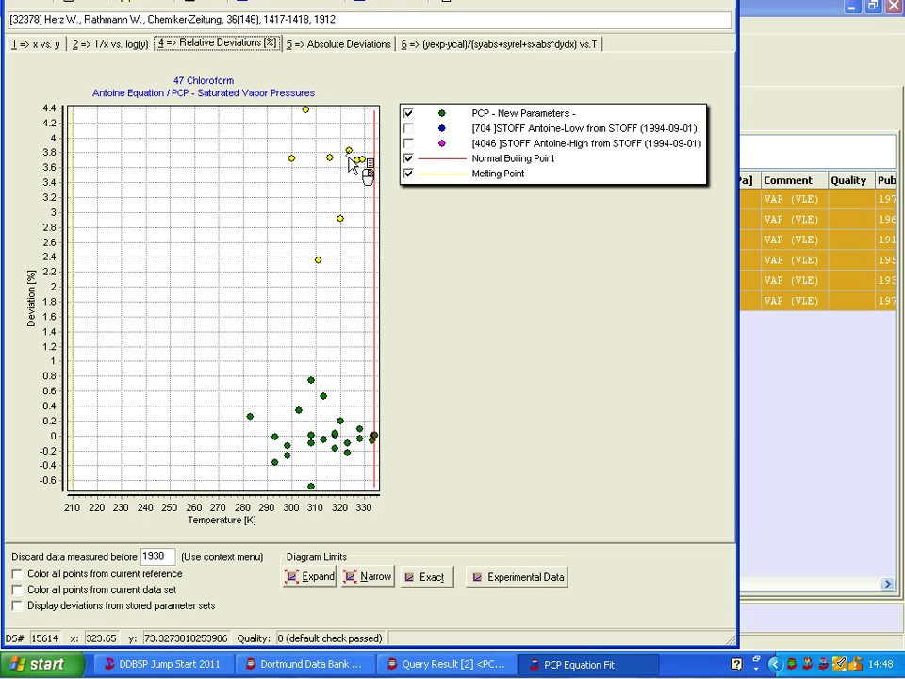
{"action": "left_click", "coordinate": [357, 44]}
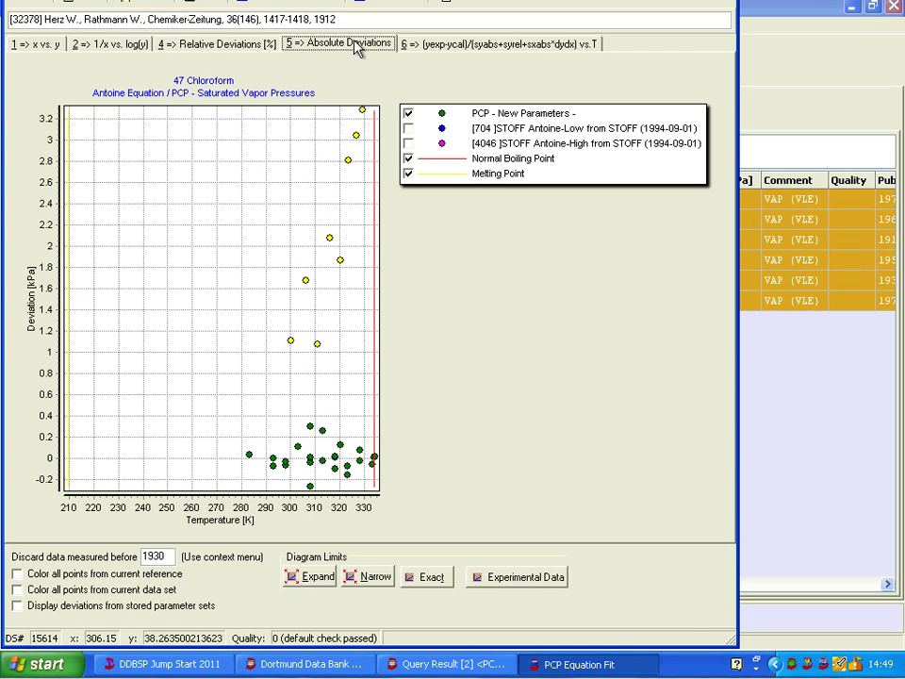
{"action": "left_click", "coordinate": [415, 45]}
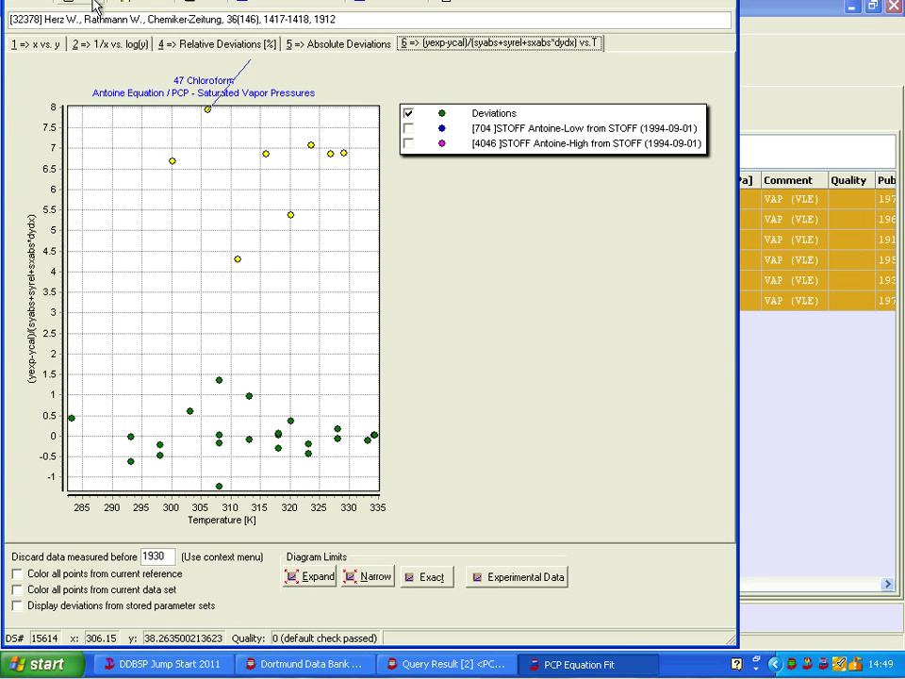
{"action": "left_click", "coordinate": [94, 5]}
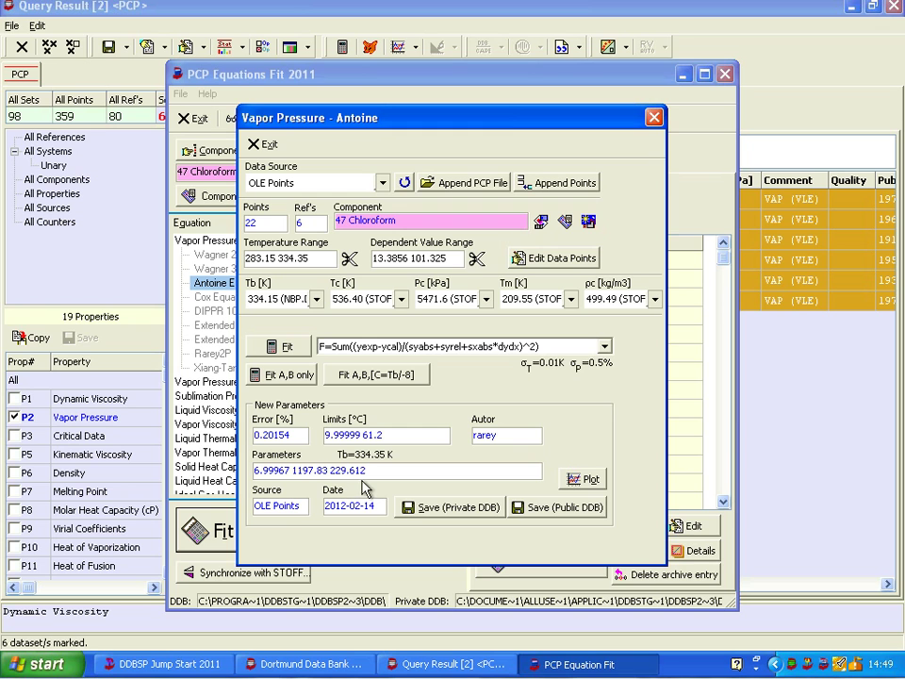
Save the refitted Antoine parameters for chloroform to the private DDB.
{"action": "left_click_drag", "start_coordinate": [372, 469], "coordinate": [247, 470]}
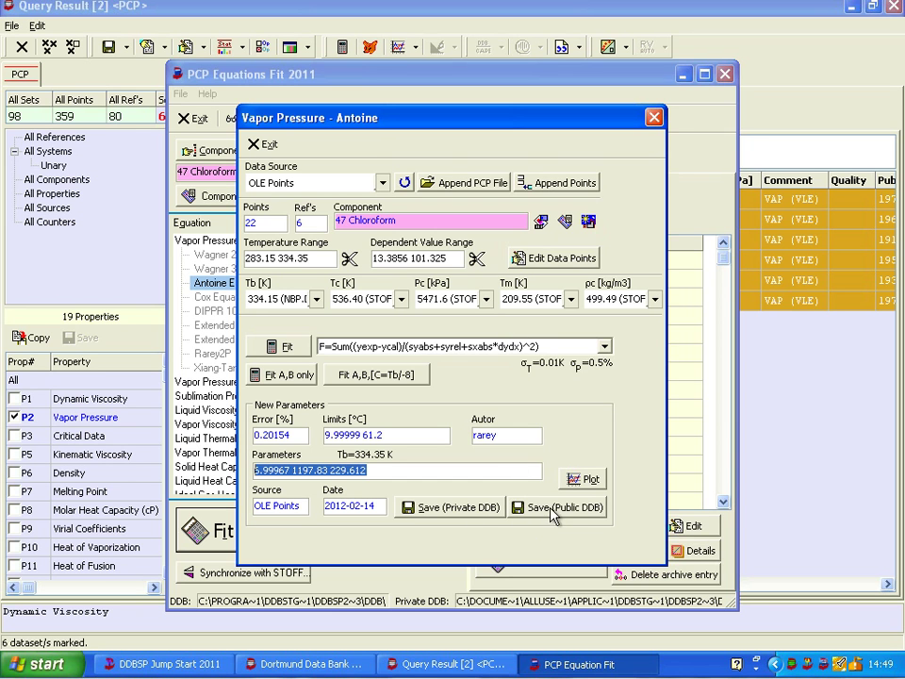
{"action": "left_click", "coordinate": [465, 510]}
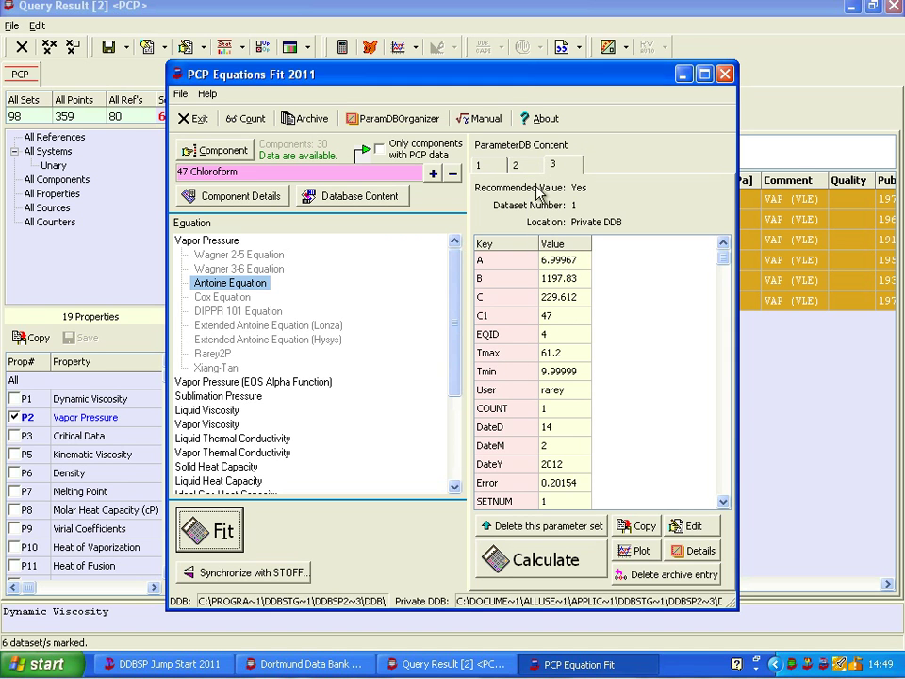
Try to open the equation fit program's manual.
{"action": "left_click", "coordinate": [488, 120]}
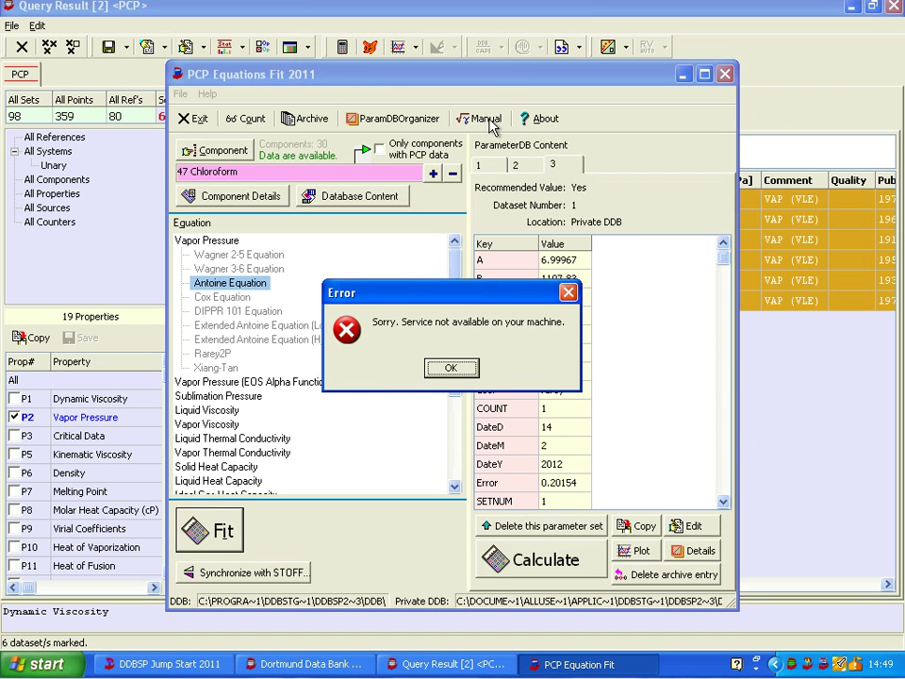
{"action": "left_click", "coordinate": [452, 369]}
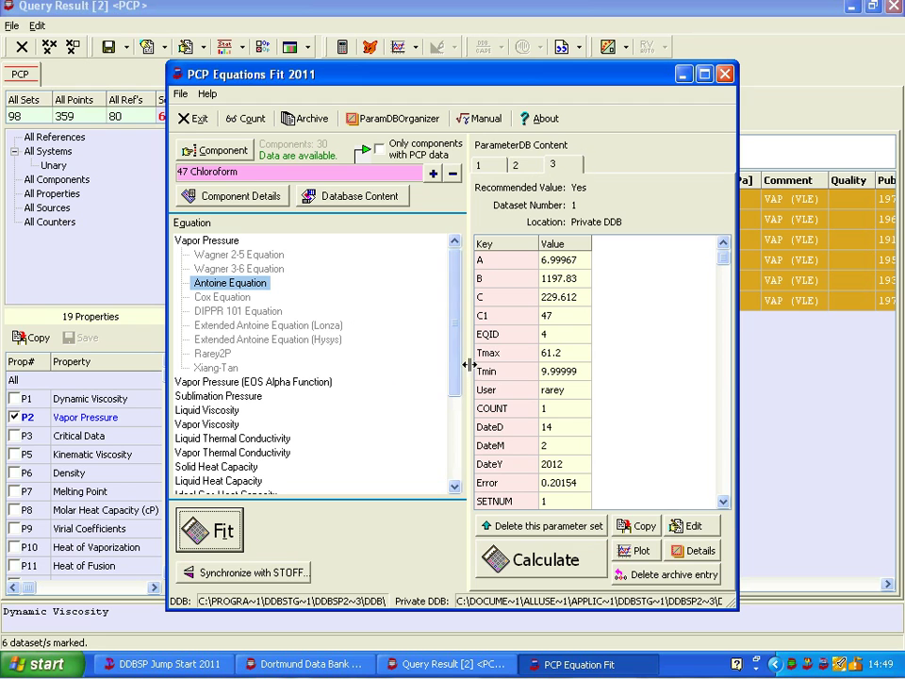